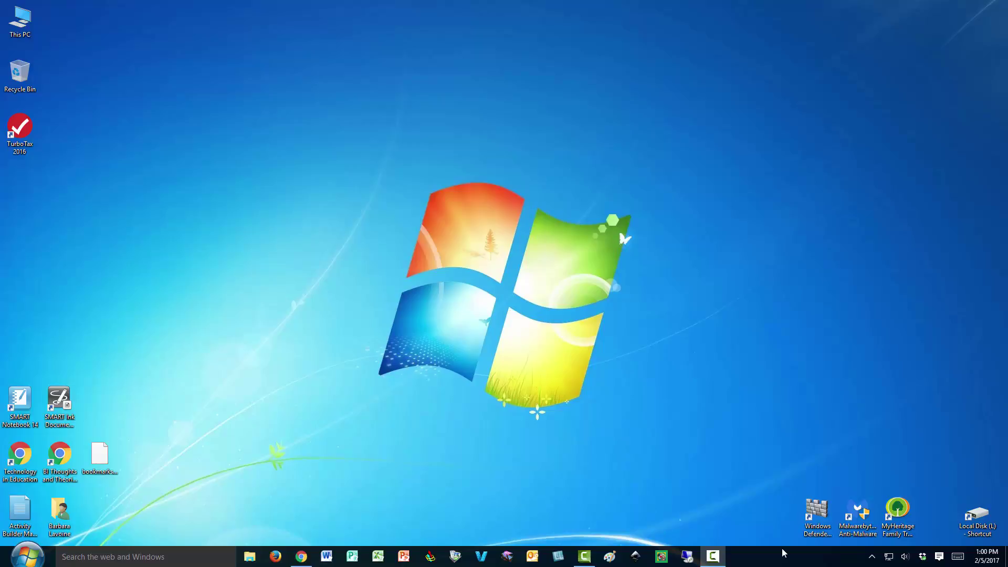
# - Switch to Gmail in Chrome and open the Labs page of the mail settings
pyautogui.click(302, 555)
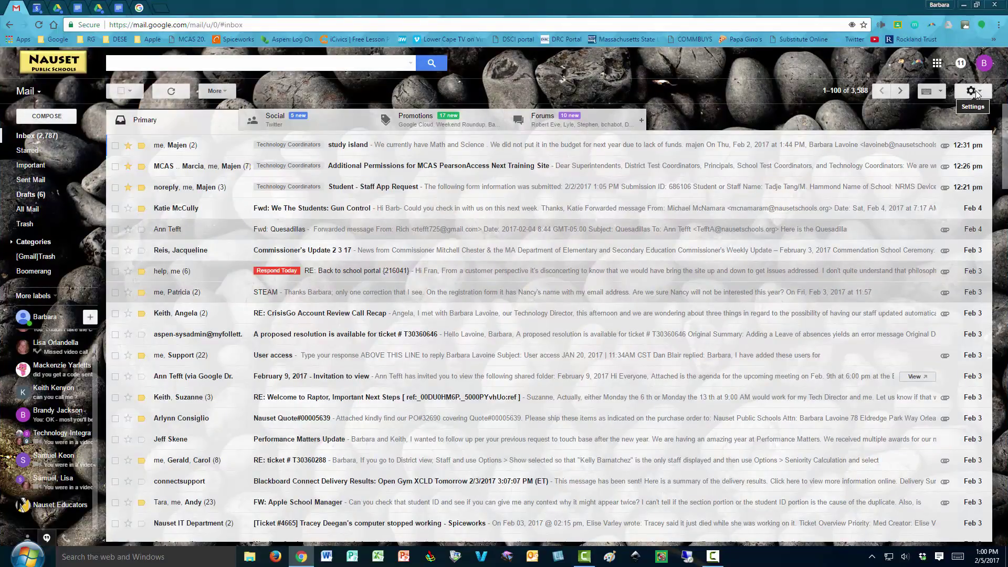
pyautogui.click(974, 92)
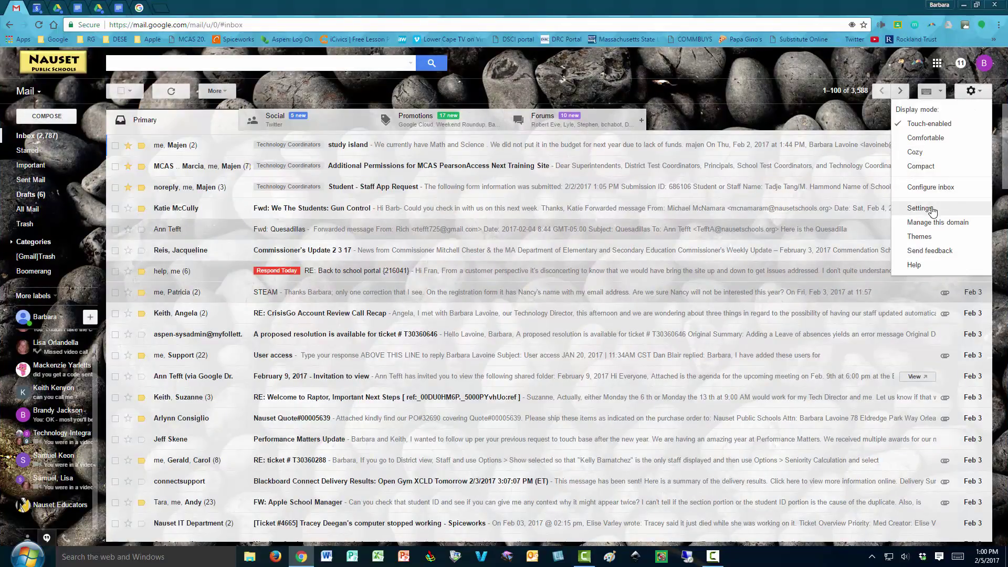
pyautogui.click(921, 208)
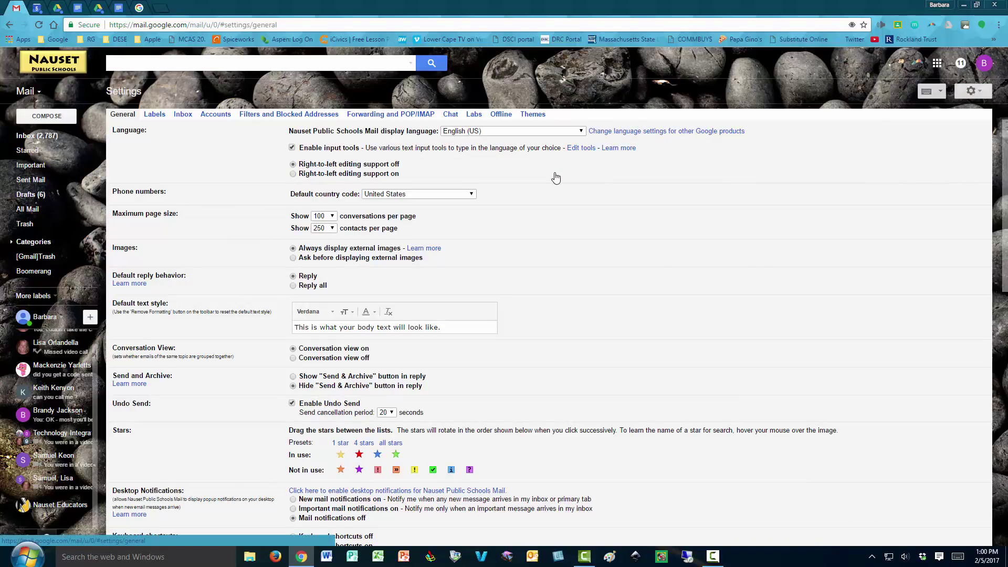
pyautogui.click(473, 116)
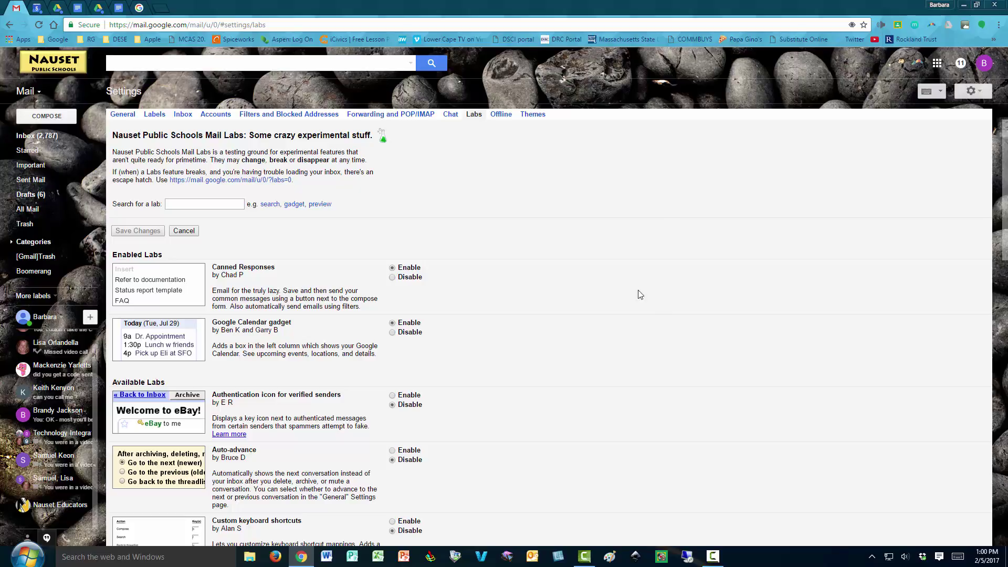
# - Look through the enabled and available labs, check the Canned Responses setting, and return to the inbox
pyautogui.scroll(-3, 627, 363)
pyautogui.scroll(-1, 627, 363)
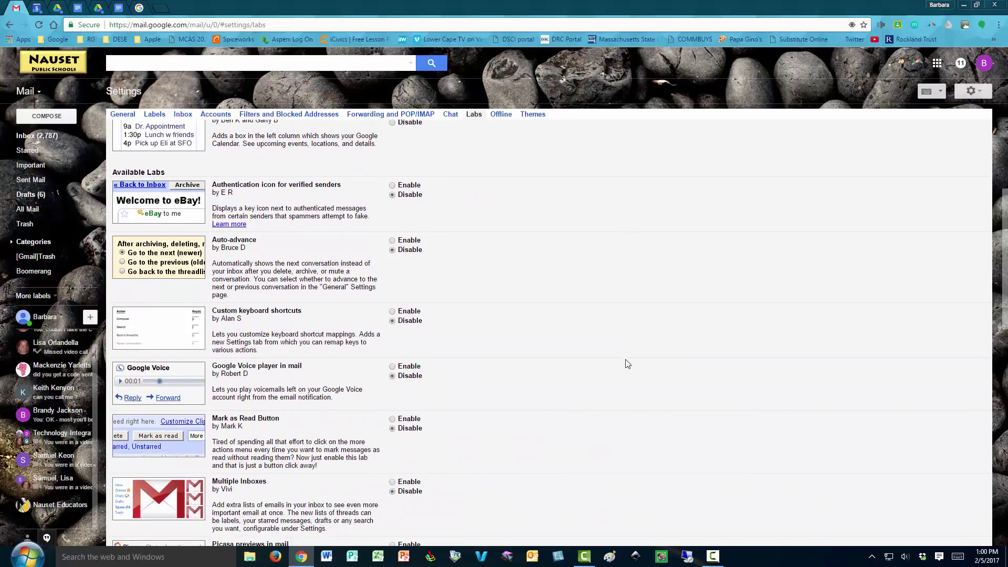
pyautogui.scroll(1, 628, 364)
pyautogui.scroll(2, 627, 363)
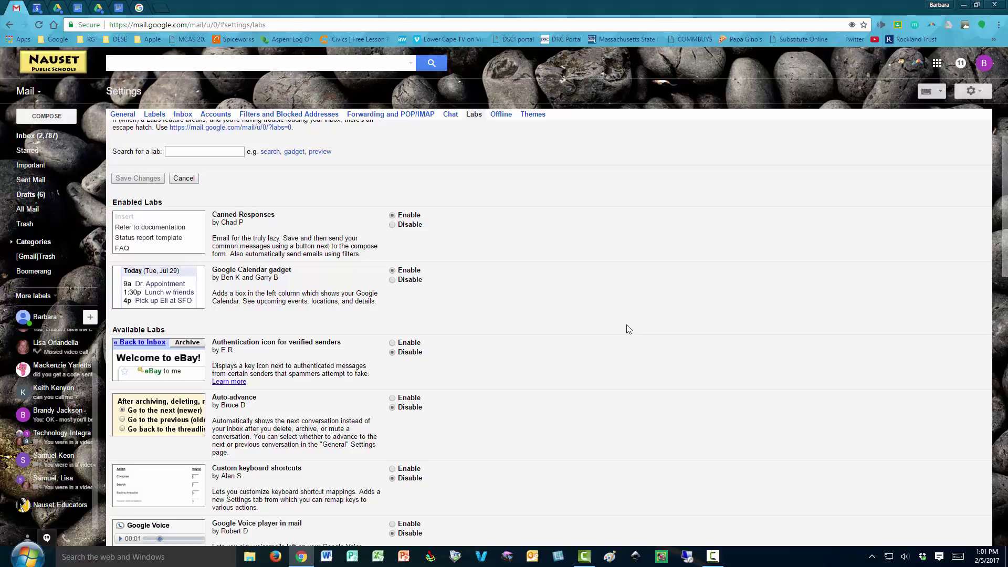
pyautogui.scroll(1, 558, 257)
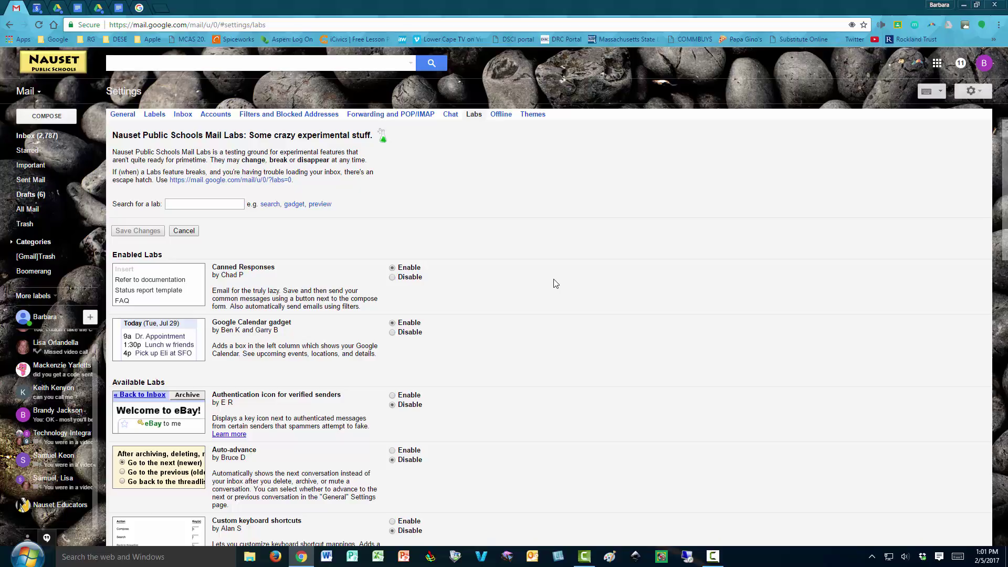
pyautogui.click(189, 205)
pyautogui.click(393, 277)
pyautogui.click(393, 268)
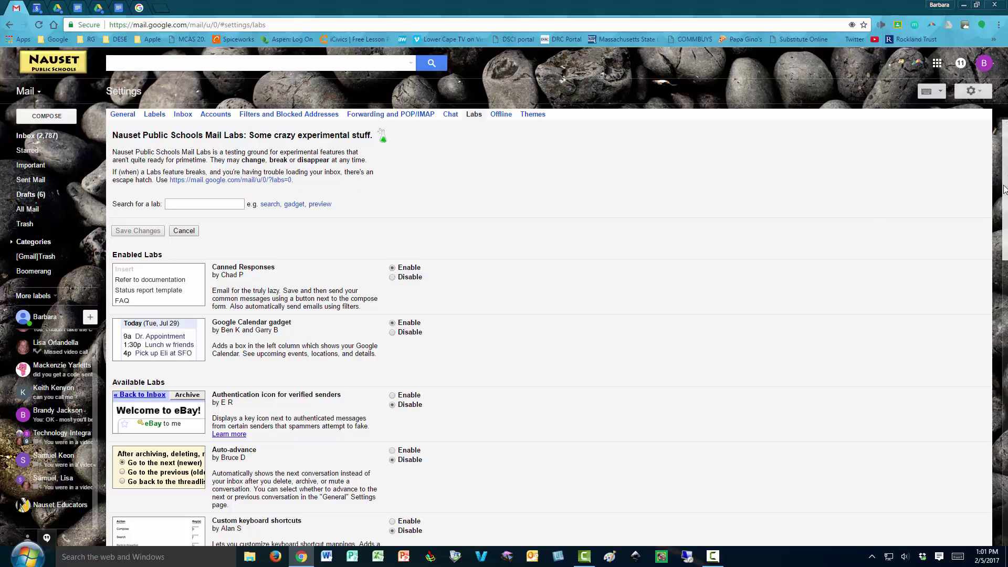
pyautogui.moveTo(1004, 190); pyautogui.dragTo(1004, 525)
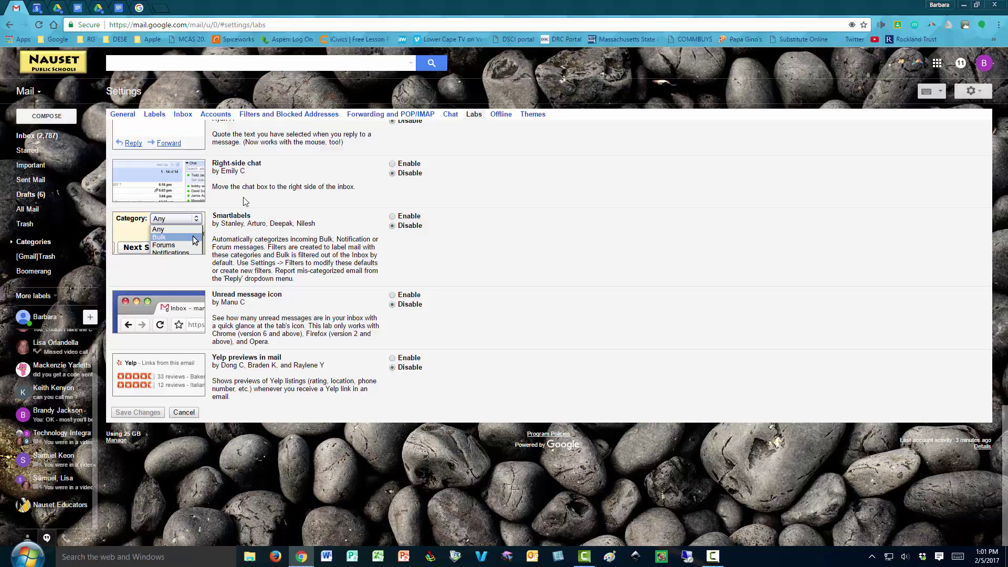
pyautogui.click(42, 141)
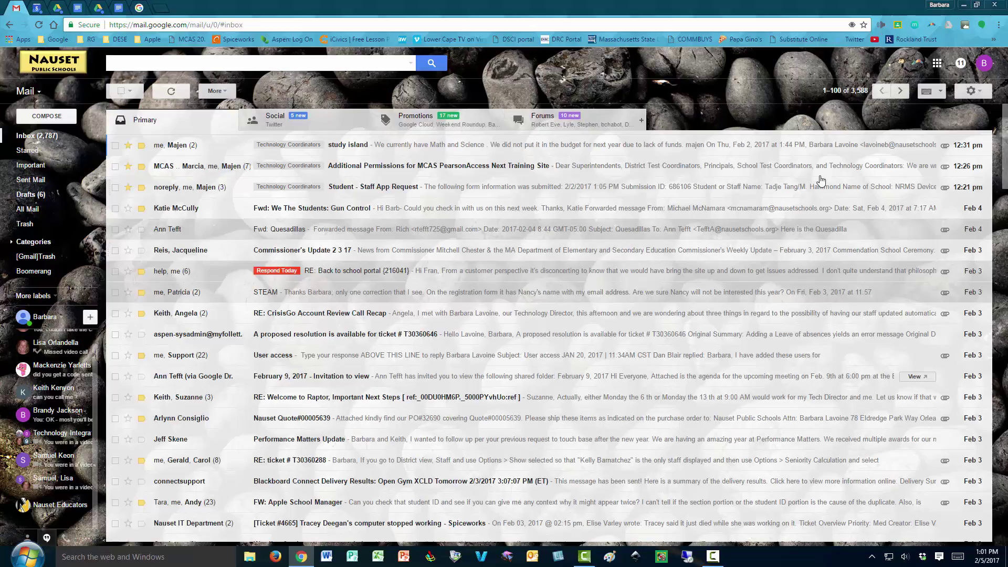
# - Start a new full-screen message and view its additional options, including canned responses
pyautogui.click(51, 120)
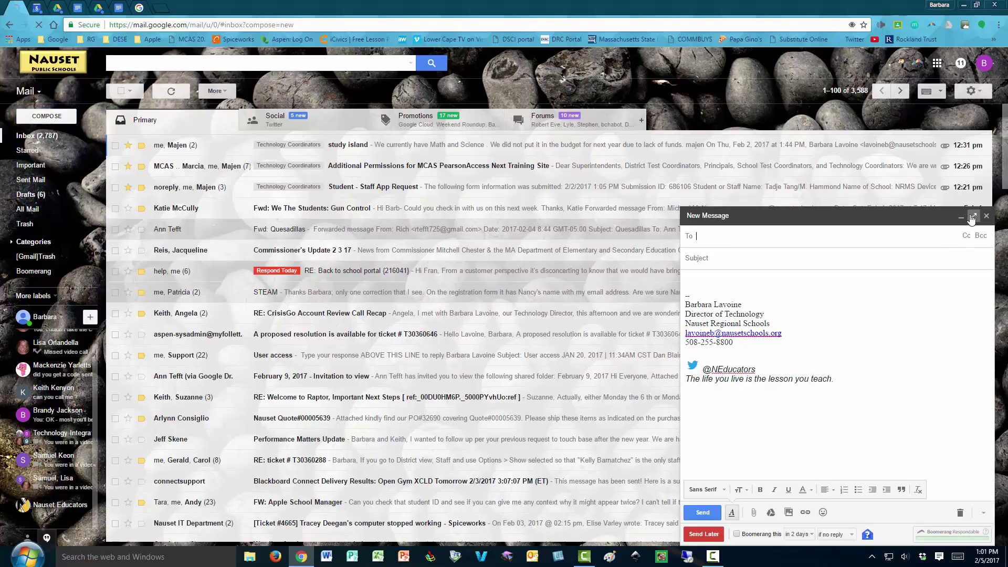
pyautogui.click(973, 217)
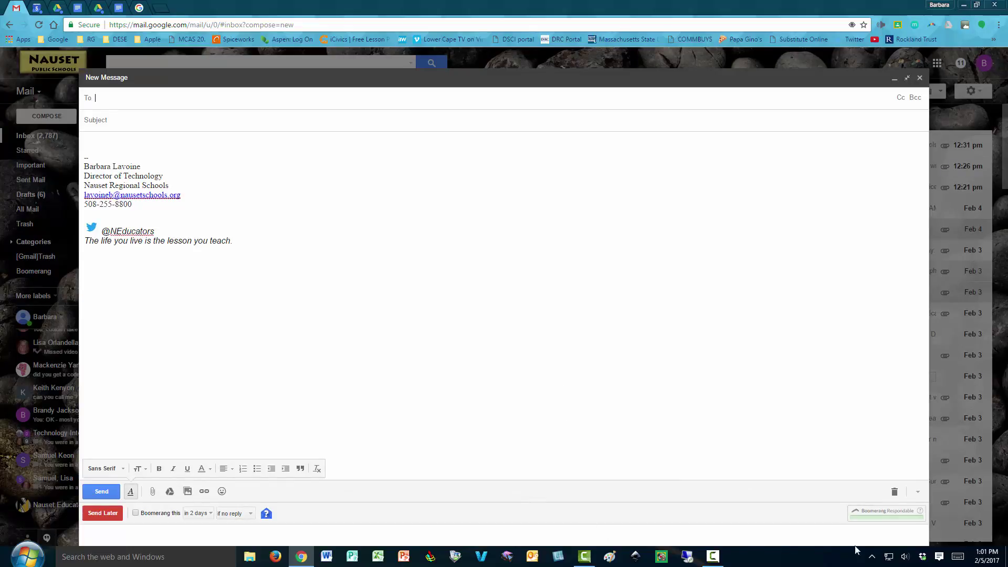
pyautogui.click(919, 494)
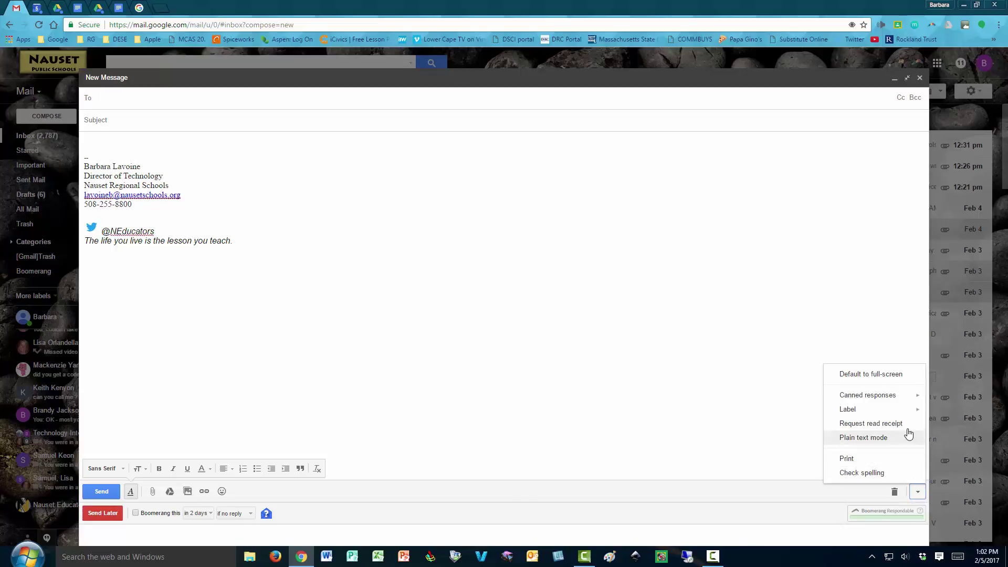
pyautogui.moveTo(887, 402)
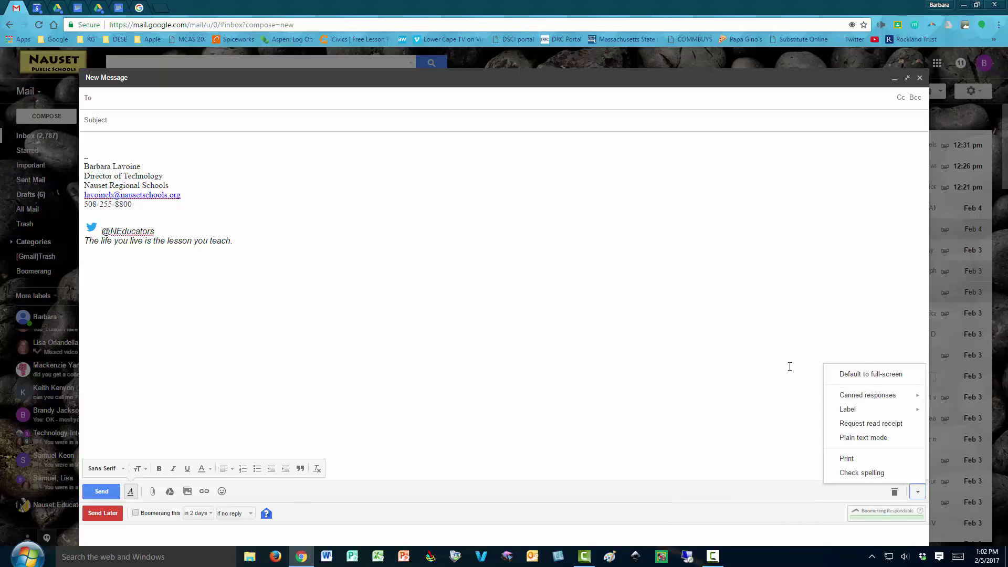
pyautogui.moveTo(845, 401)
# - Enter "Homework" as the message subject and start the body with the greeting "Dear student,"
pyautogui.click(117, 119)
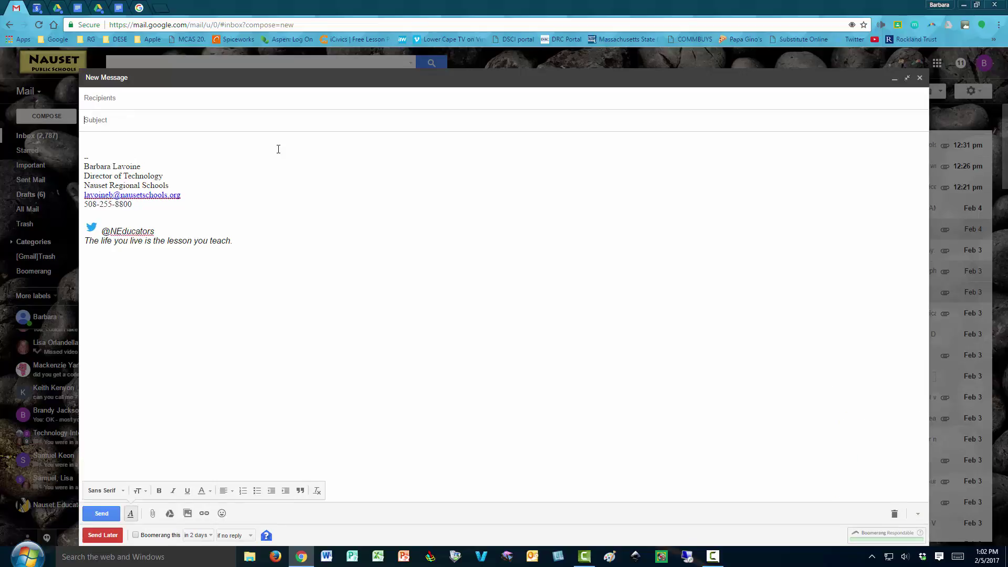
pyautogui.write('Homework')
pyautogui.click(112, 141)
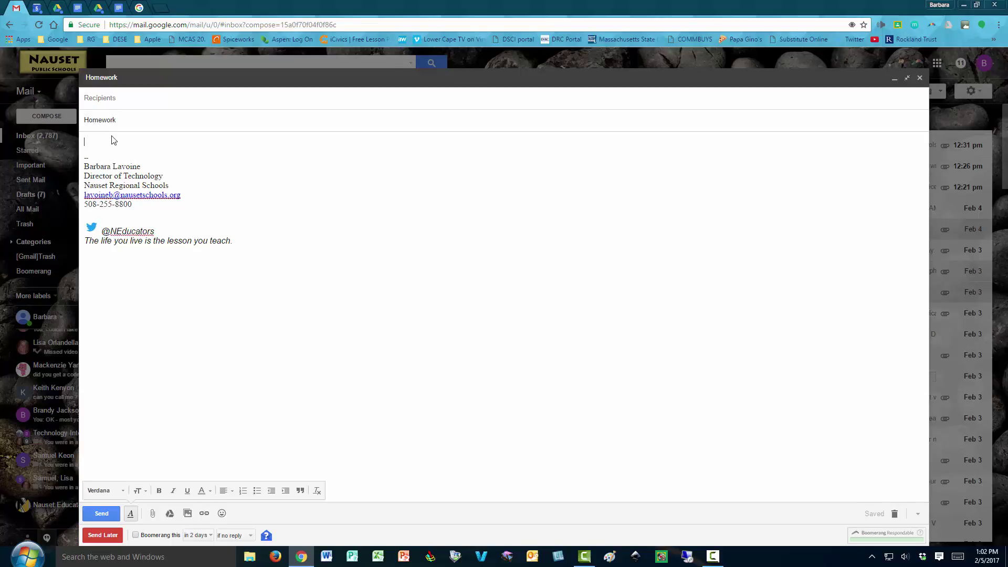
pyautogui.write('Dear student,')
pyautogui.press('Return')
# - Write "Homework will be due first thing when class starts." below the greeting
pyautogui.write('Homework')
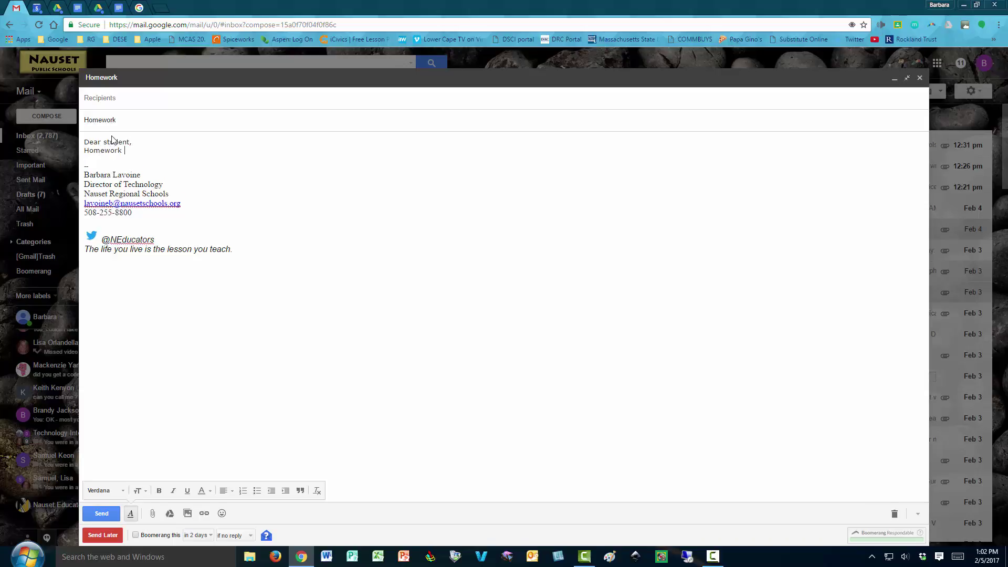
pyautogui.write(' will be ')
pyautogui.write('due ')
pyautogui.write('first thin')
pyautogui.write('g in th')
pyautogui.press('BackSpace')
pyautogui.press('BackSpace')
pyautogui.press('BackSpace')
pyautogui.press('BackSpace')
pyautogui.press('BackSpace')
pyautogui.press('BackSpace')
pyautogui.press('BackSpace')
pyautogui.write('when class ')
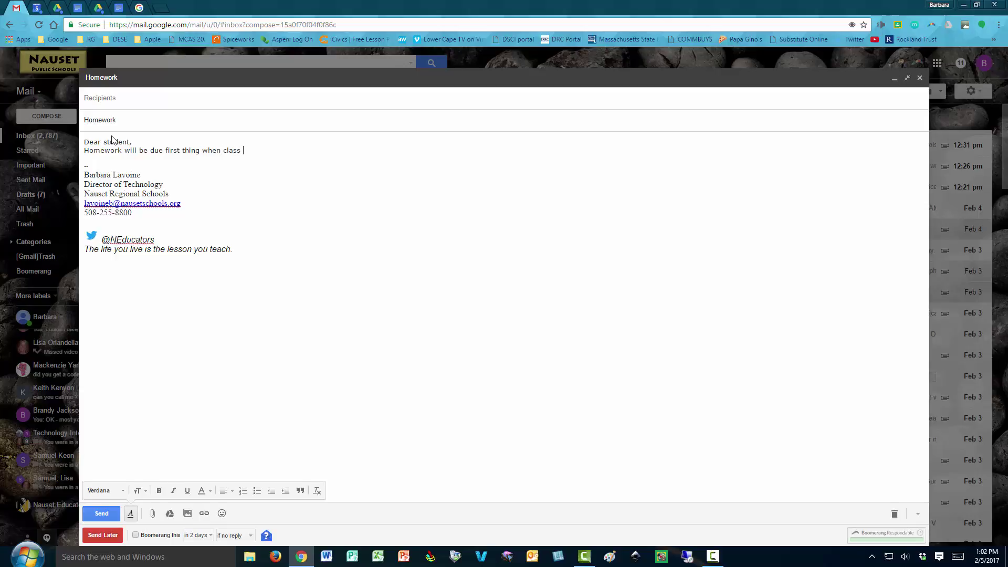
pyautogui.write('starts.')
pyautogui.press('Return')
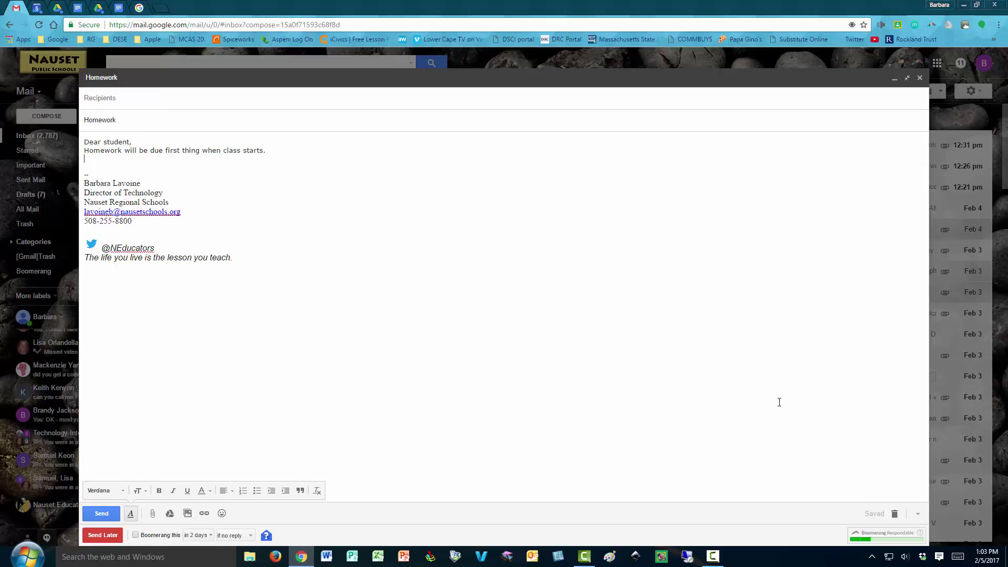
# - Save the message as a new canned response named "Homework assignments"
pyautogui.click(920, 516)
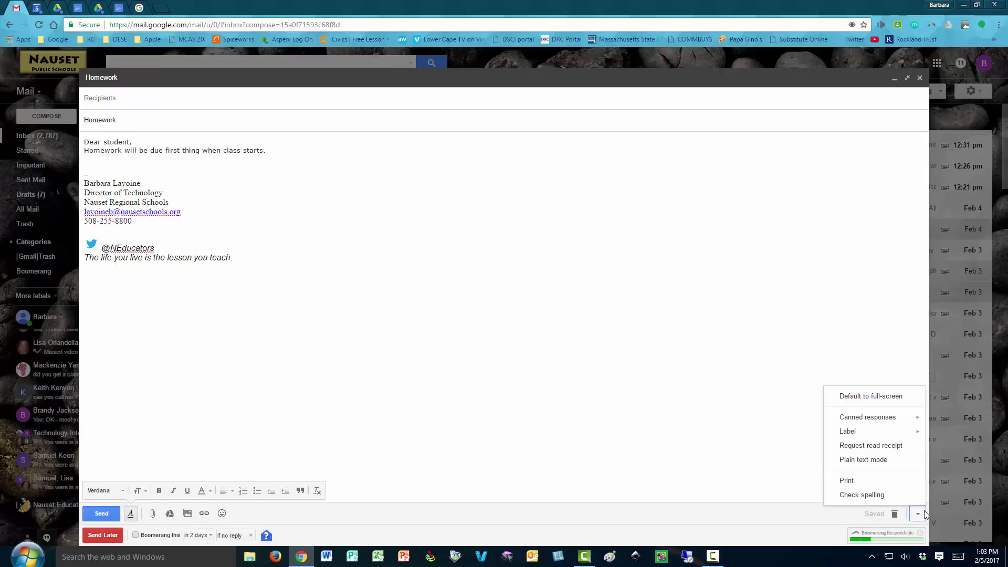
pyautogui.moveTo(877, 421)
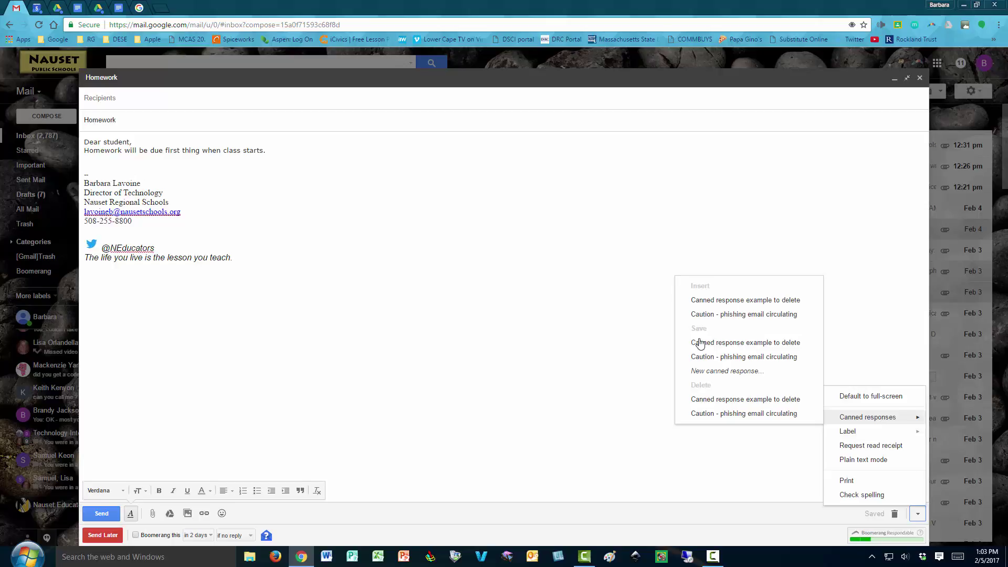
pyautogui.click(721, 373)
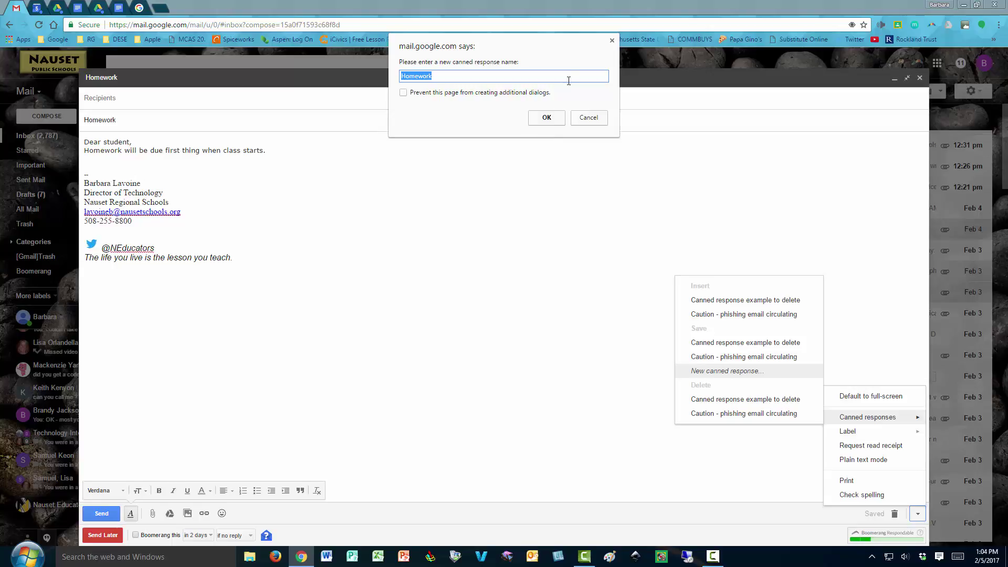
pyautogui.click(448, 76)
pyautogui.write('assignments')
pyautogui.click(547, 118)
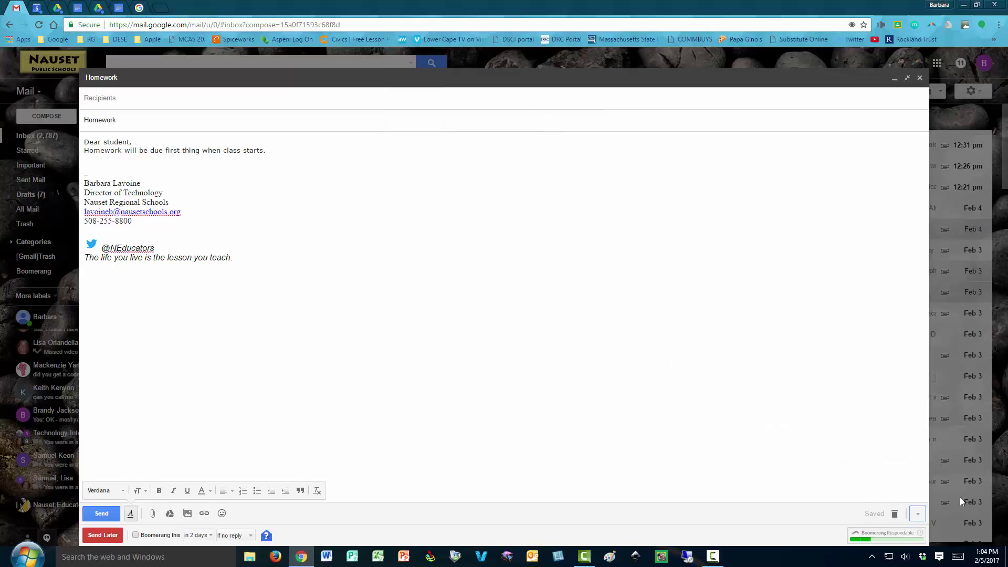
# - Check the list of saved canned responses and close the Homework message
pyautogui.click(919, 517)
pyautogui.moveTo(884, 418)
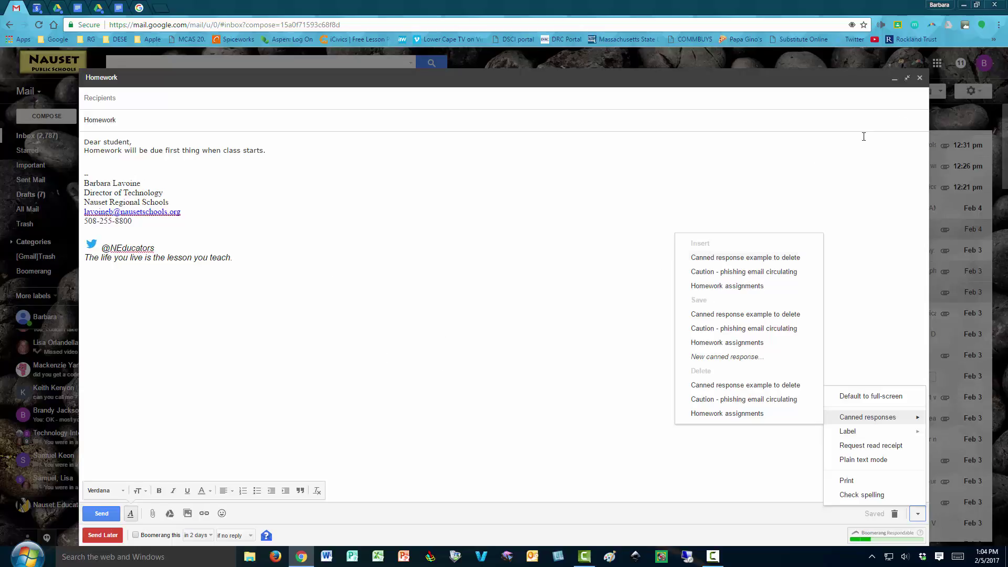
pyautogui.click(920, 79)
pyautogui.click(920, 80)
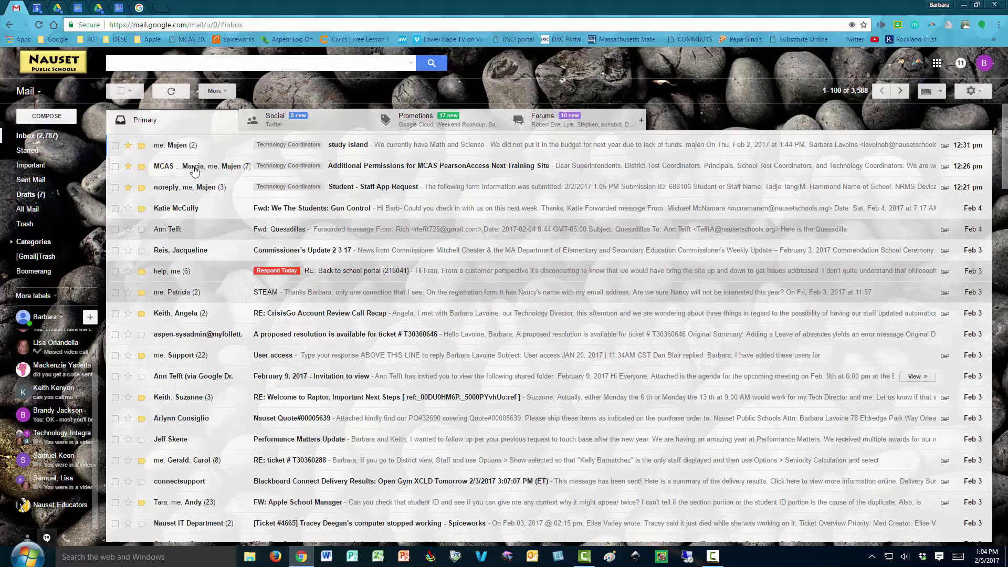
# - Insert the "Caution - phishing email circulating" canned response into a new full-screen message, and discard that message
pyautogui.click(55, 120)
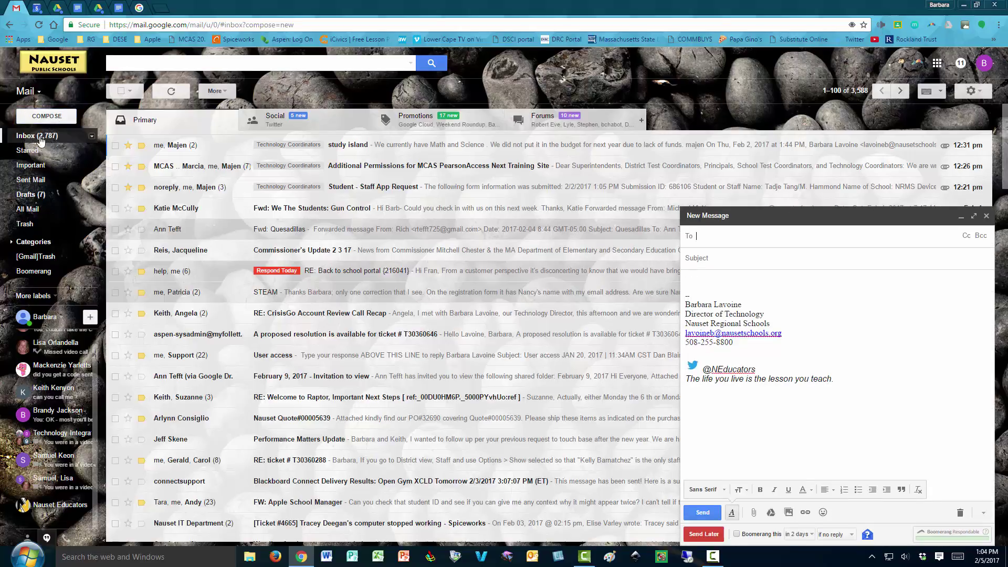
pyautogui.click(973, 216)
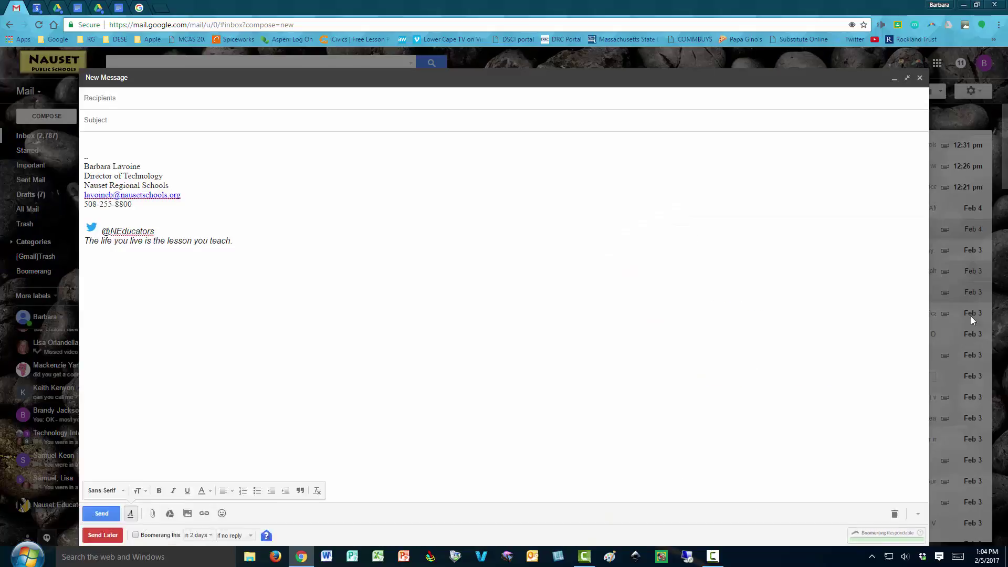
pyautogui.click(918, 494)
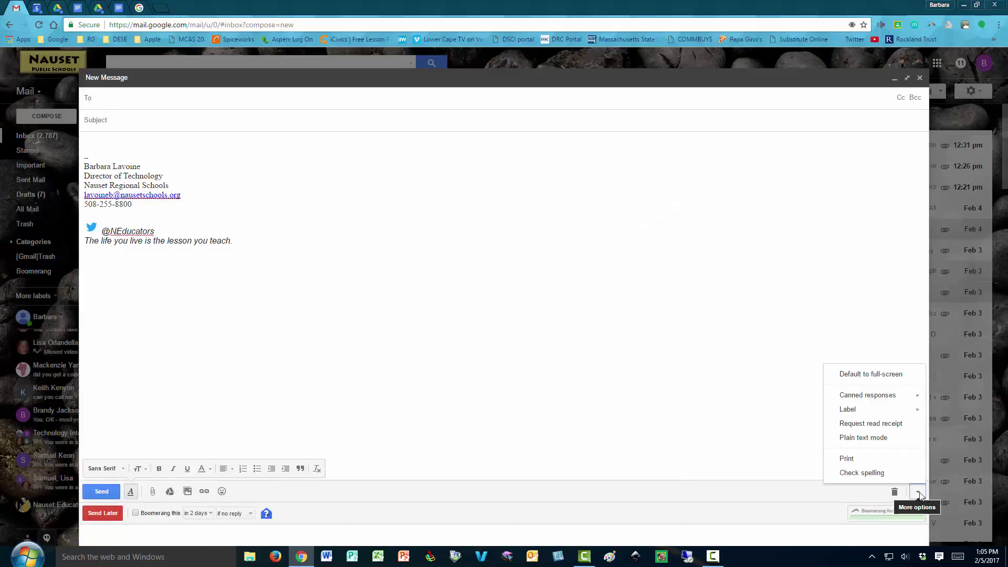
pyautogui.moveTo(876, 399)
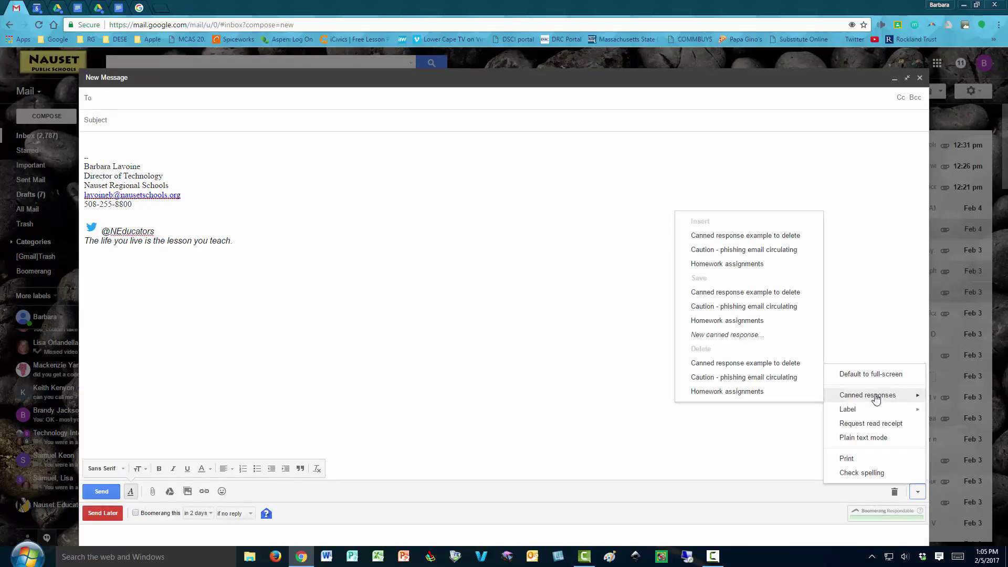
pyautogui.click(716, 251)
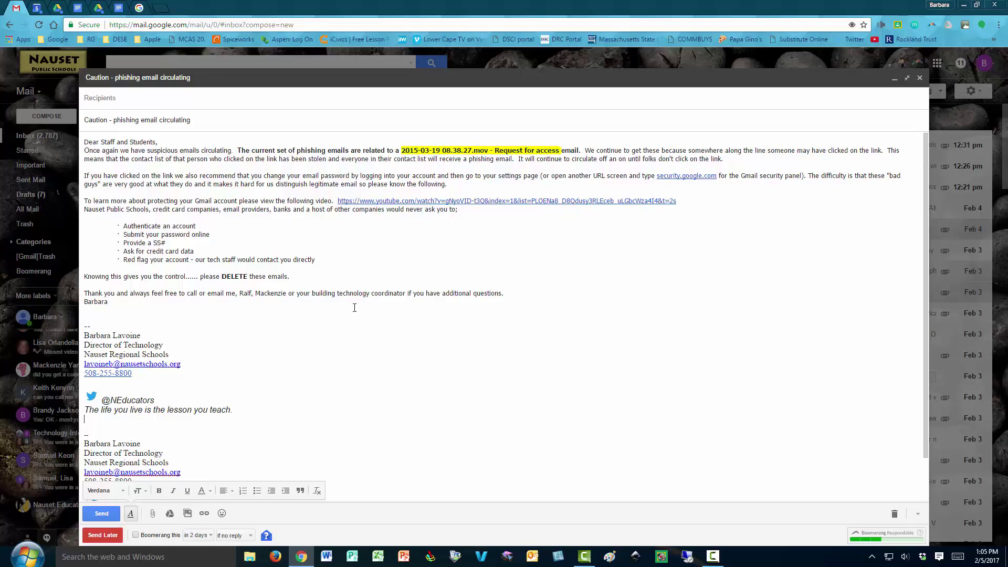
pyautogui.click(128, 98)
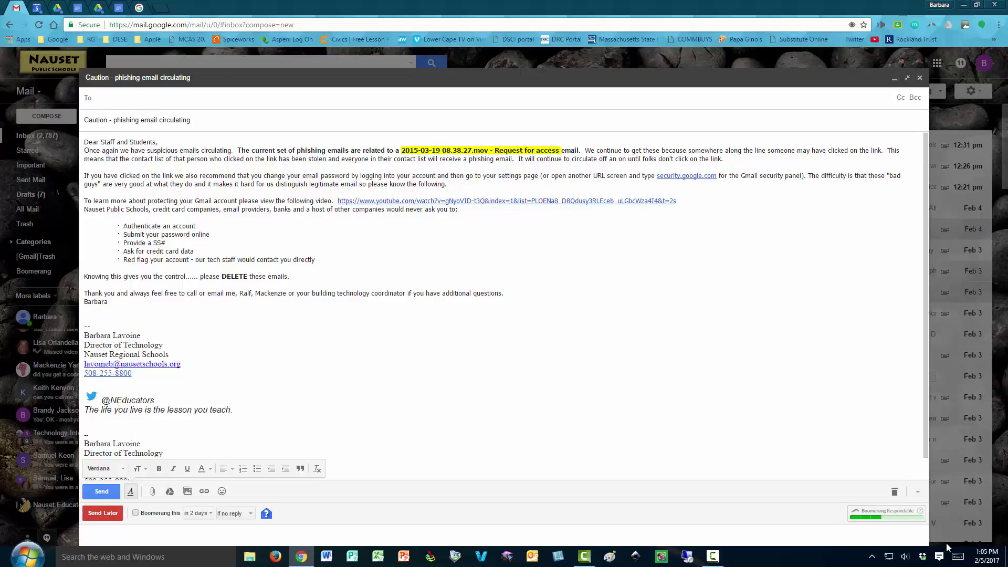
pyautogui.click(896, 494)
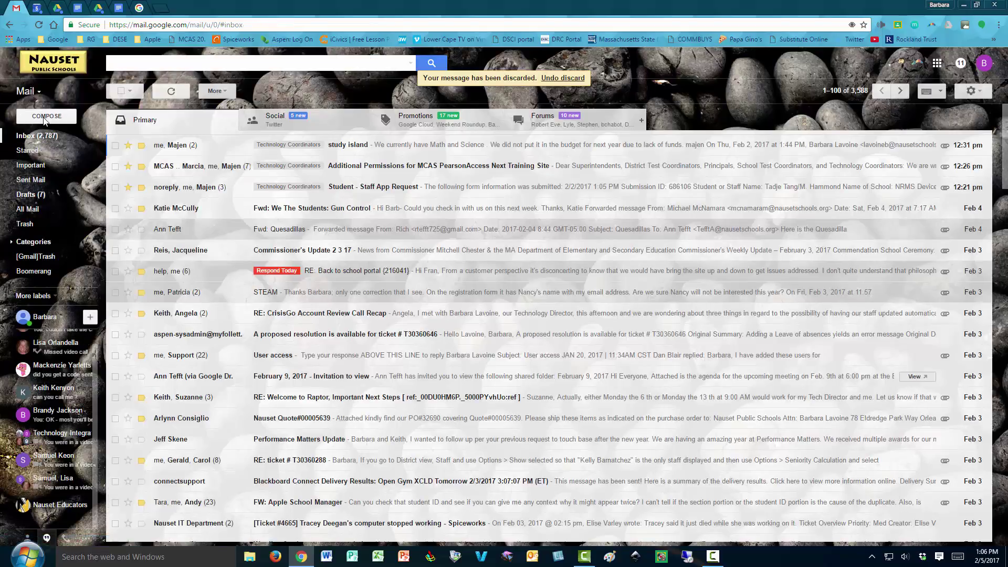
# - Delete the saved canned response "Canned response example to delete" from a new full-screen message and confirm the deletion
pyautogui.click(46, 117)
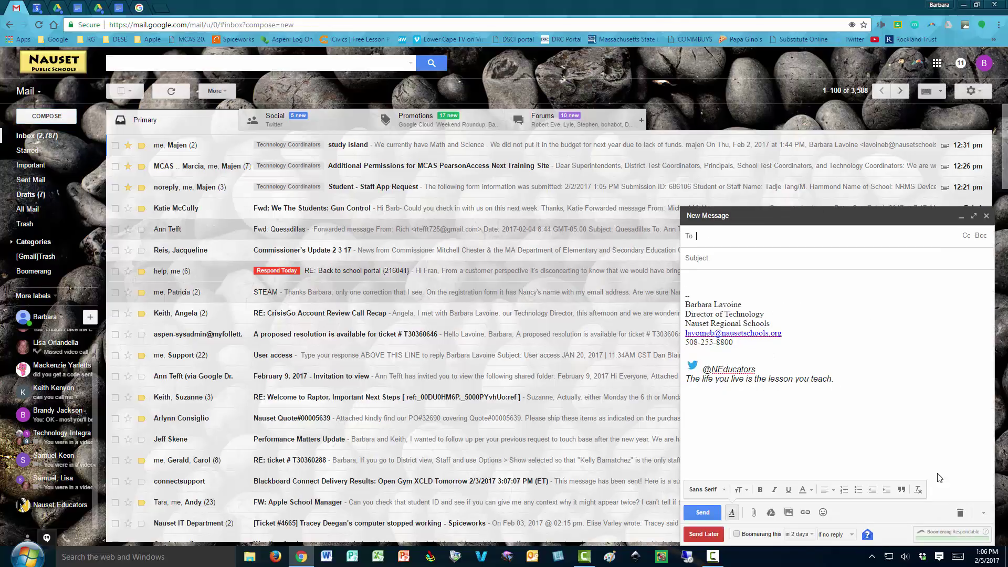
pyautogui.click(974, 216)
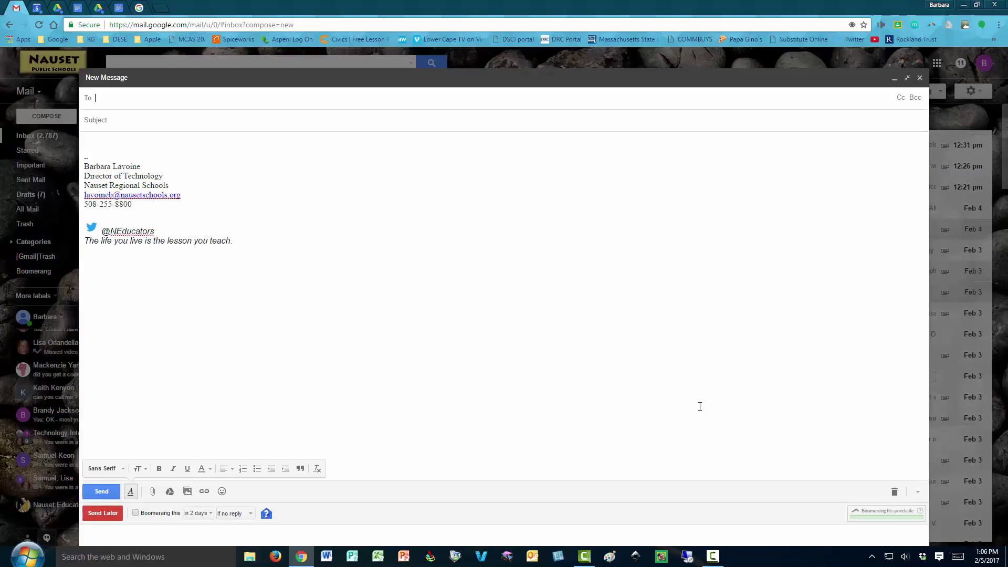
pyautogui.click(918, 492)
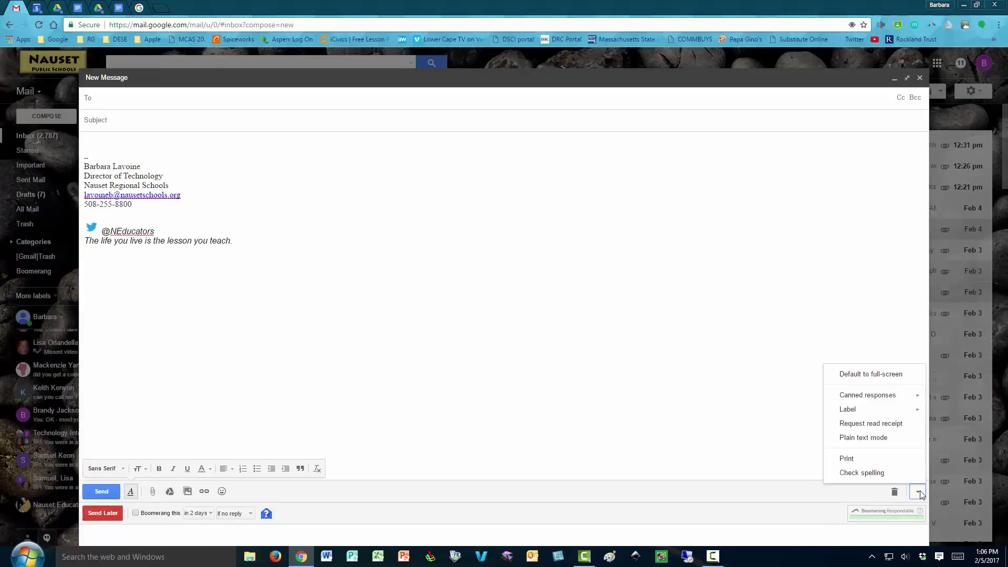
pyautogui.moveTo(884, 399)
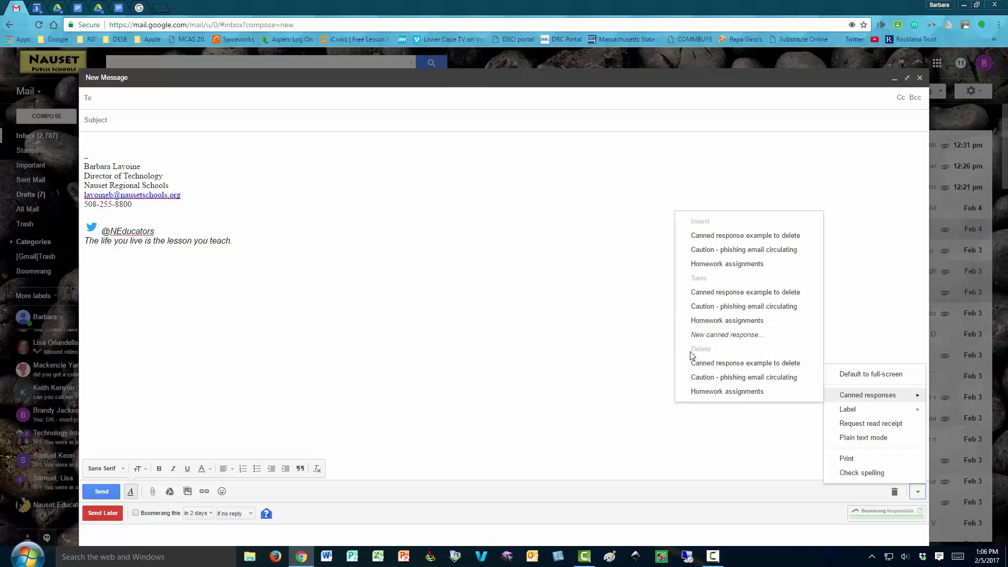
pyautogui.click(724, 365)
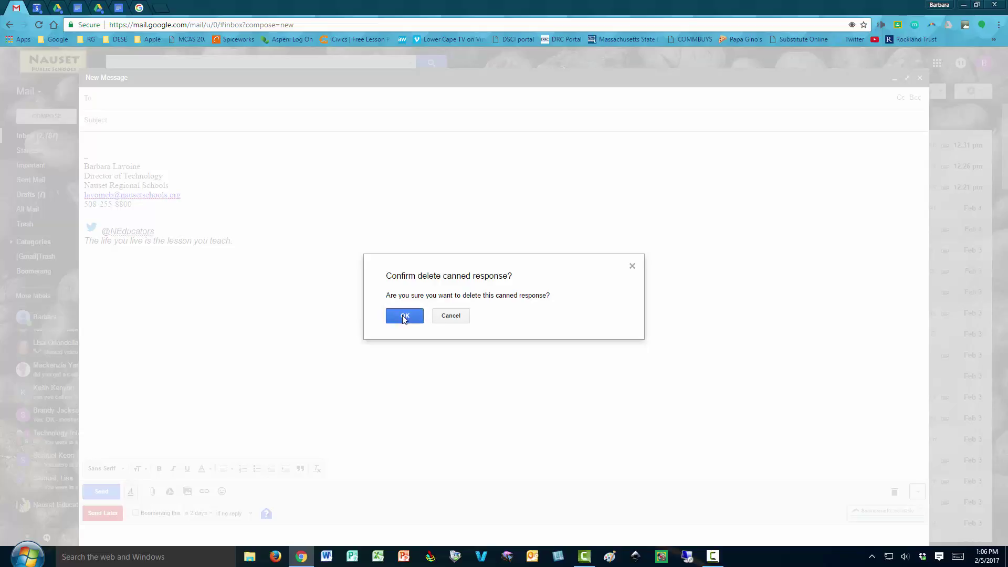
pyautogui.click(403, 314)
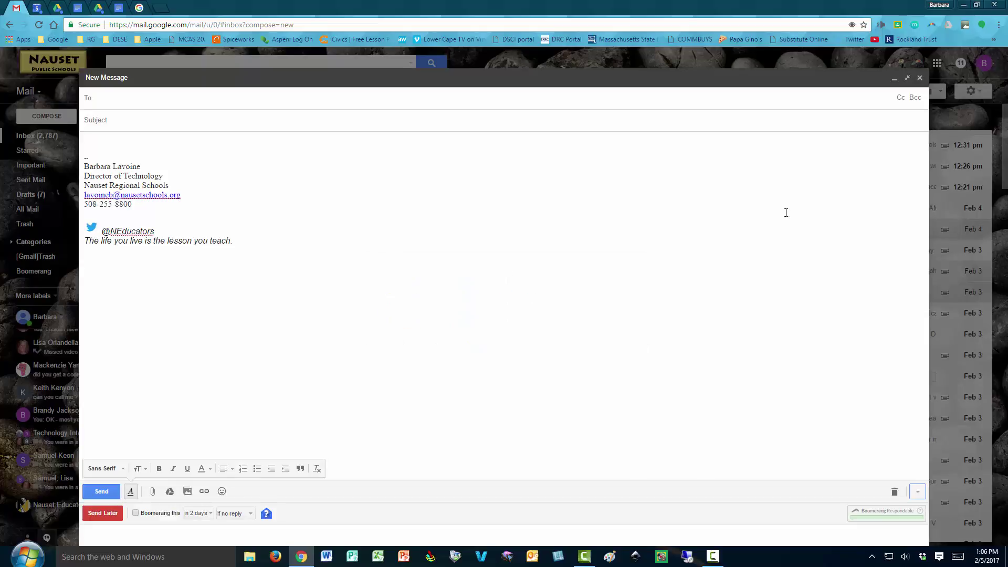
# - Check the list of remaining canned responses, discard the blank message, and minimize the browser window
pyautogui.click(918, 492)
pyautogui.moveTo(869, 397)
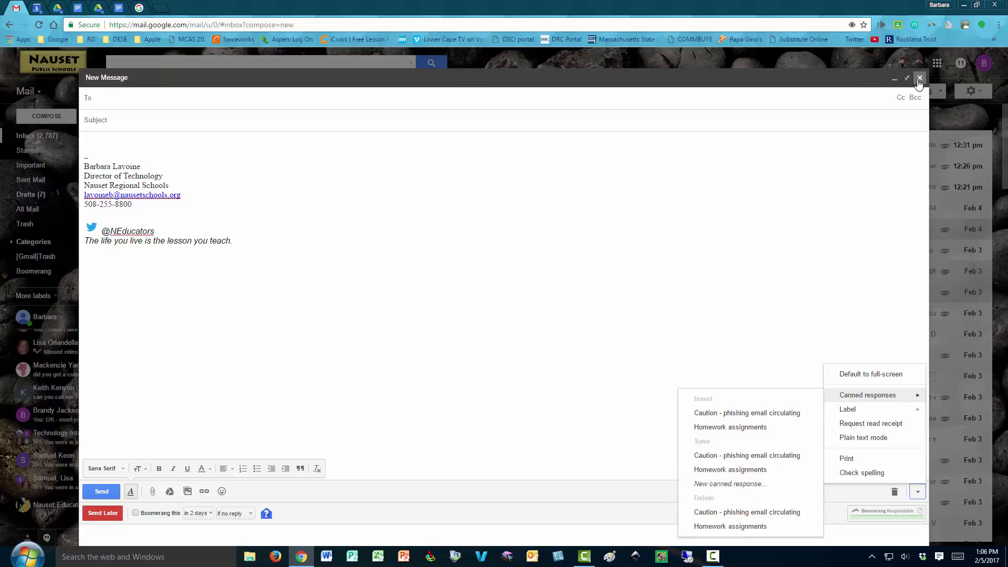
pyautogui.click(895, 492)
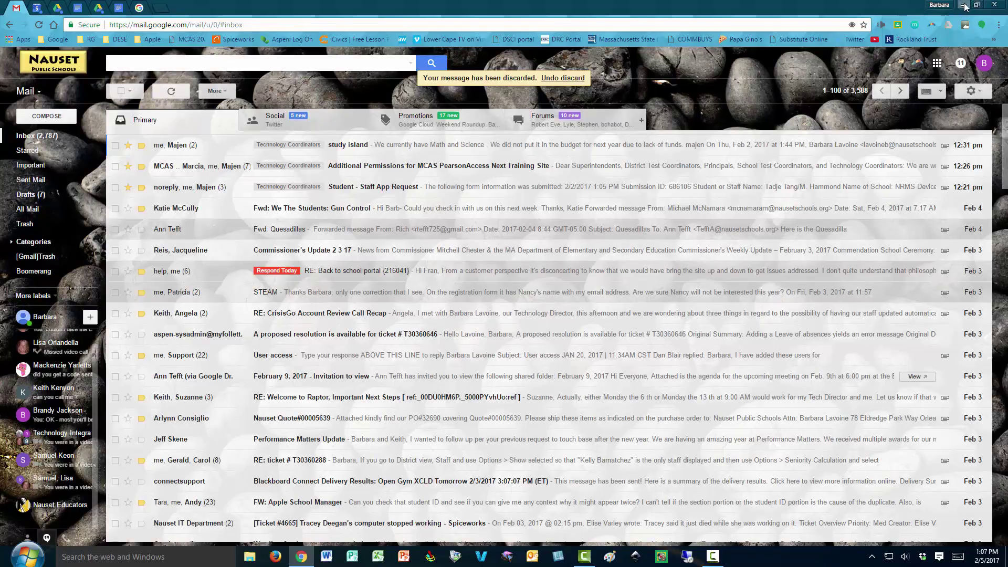
pyautogui.click(965, 5)
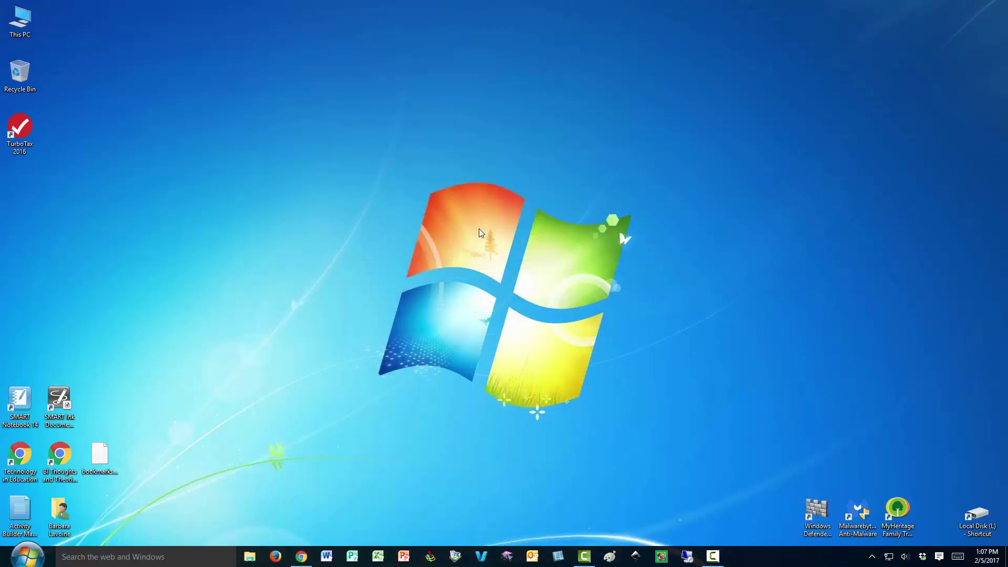